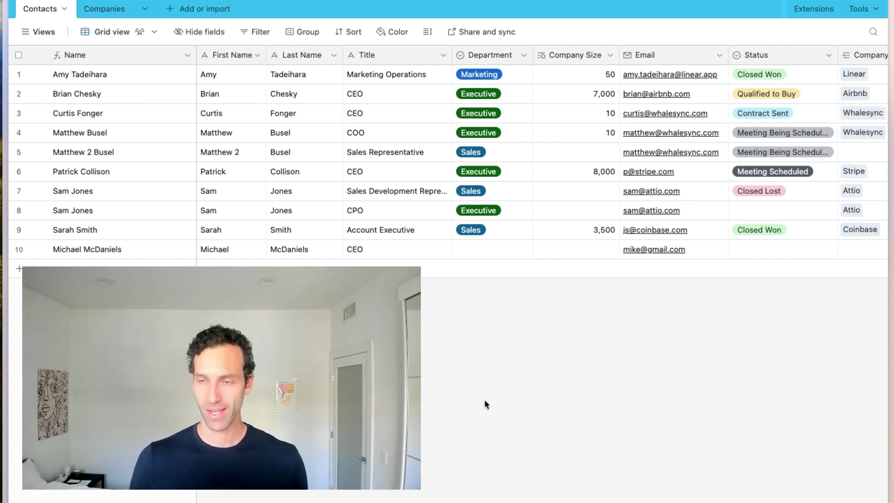
Step: Glance at the Companies table, then return to the Contacts table
scroll(577, 279, "right", 4)
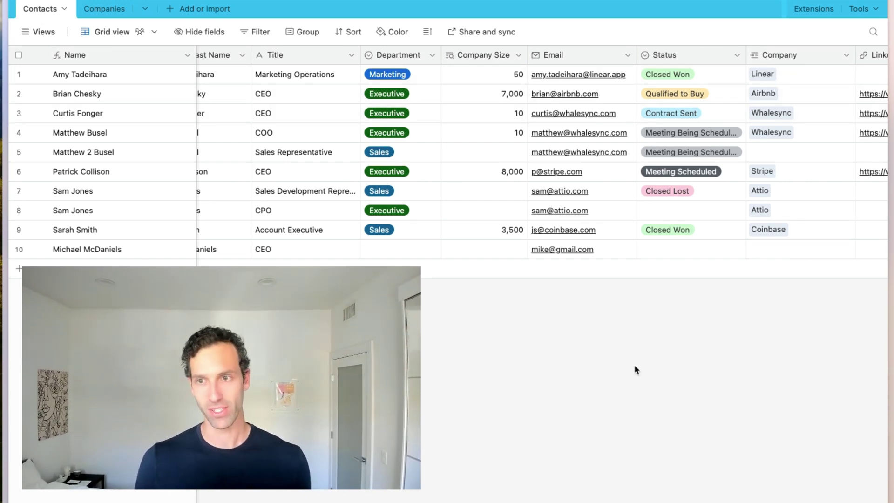
left_click(101, 9)
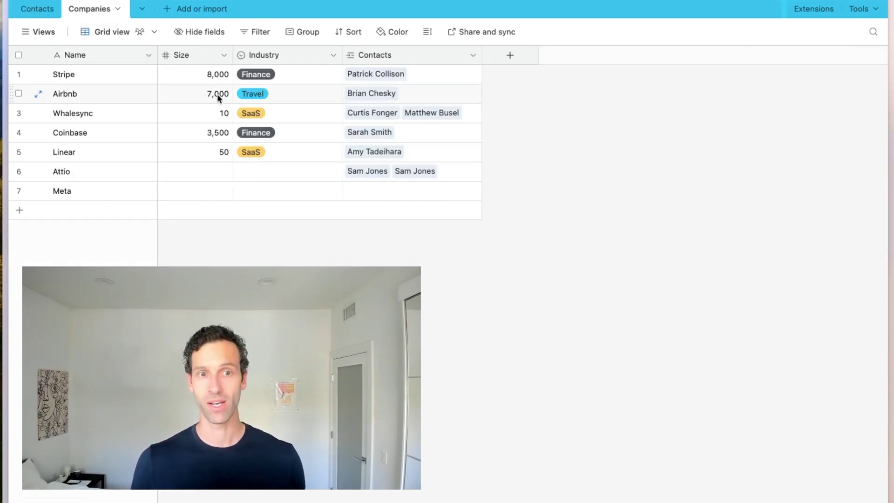
left_click(47, 6)
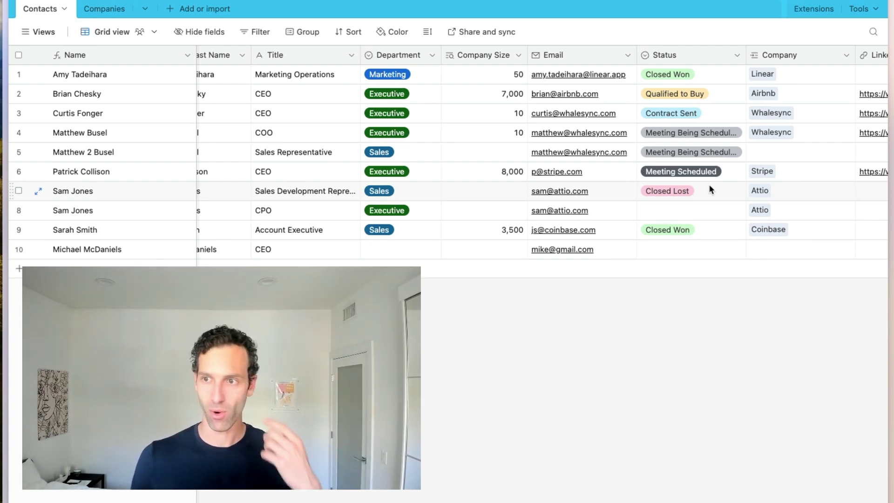
Step: Add a Lookup field to Contacts that pulls each company's Size through the Company link
scroll(659, 172, "right", 15)
left_click(843, 58)
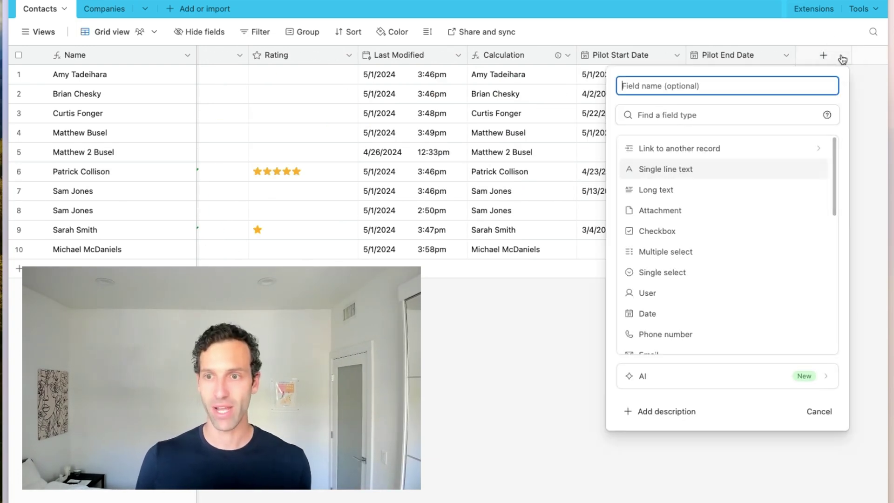
left_click(700, 116)
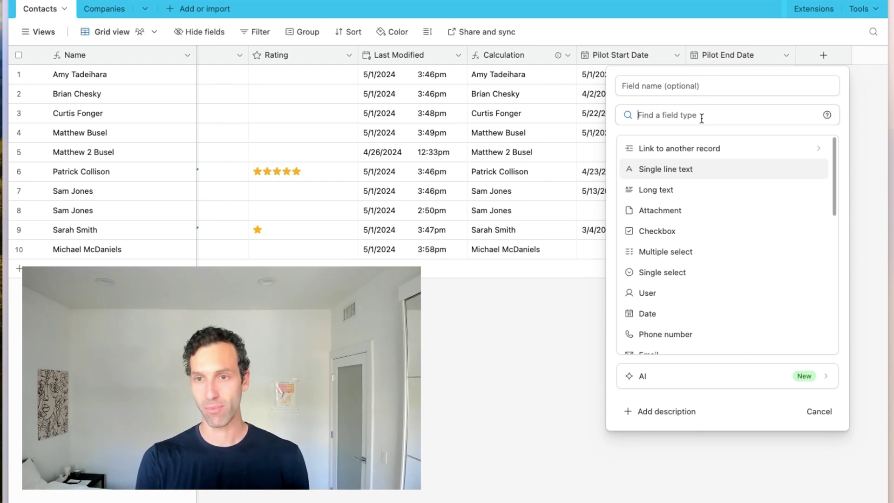
type("look")
key("Return")
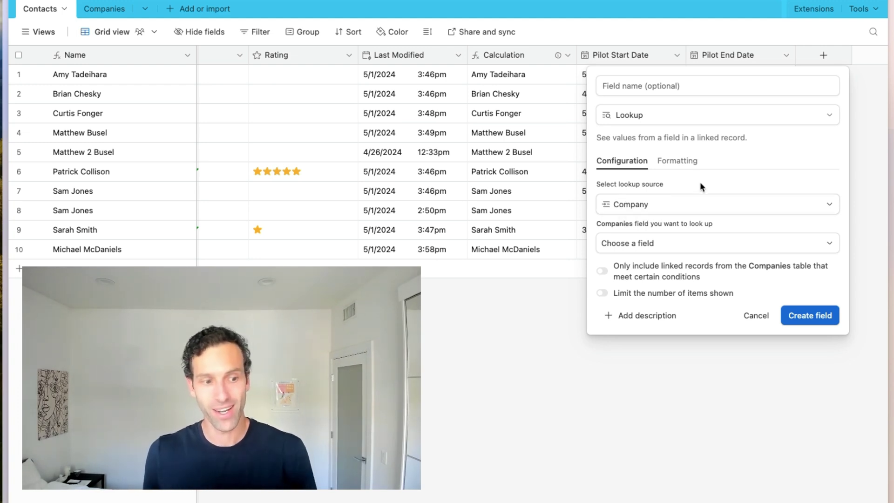
left_click(668, 197)
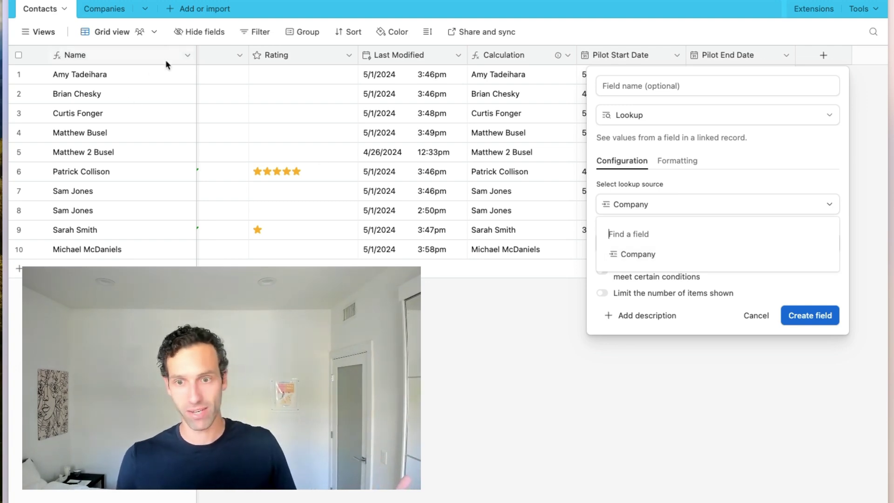
left_click(638, 254)
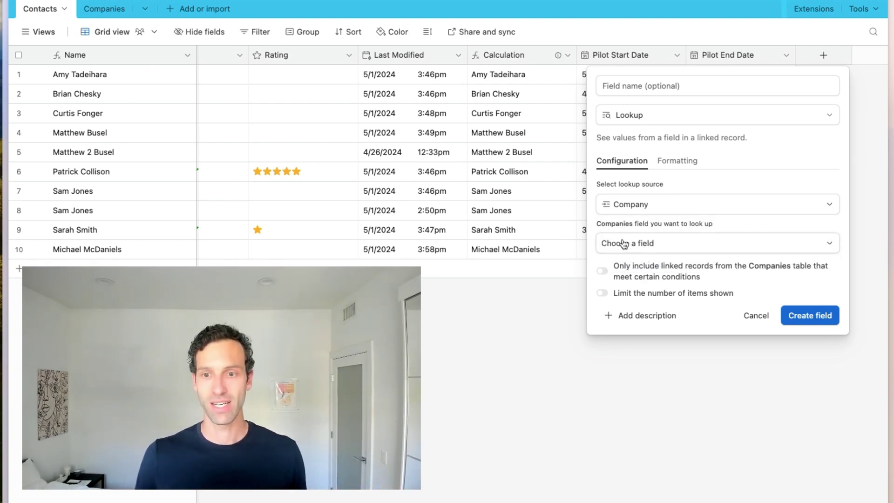
left_click(623, 243)
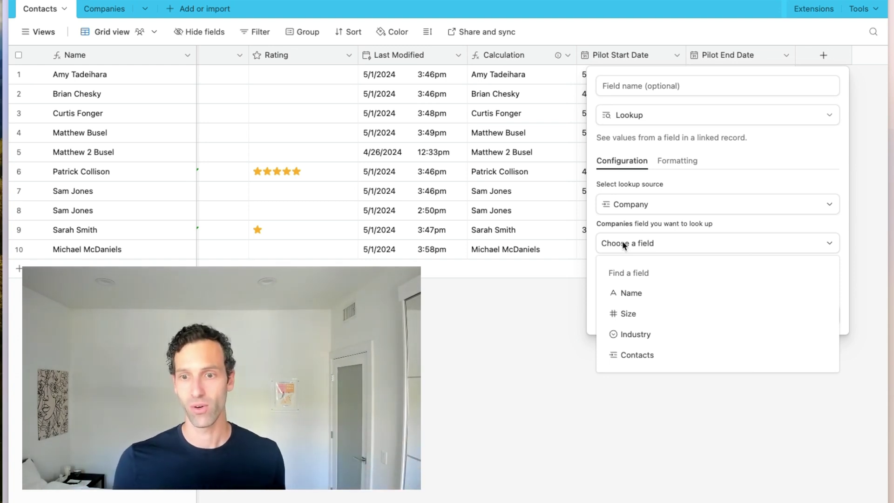
left_click(651, 319)
left_click(822, 315)
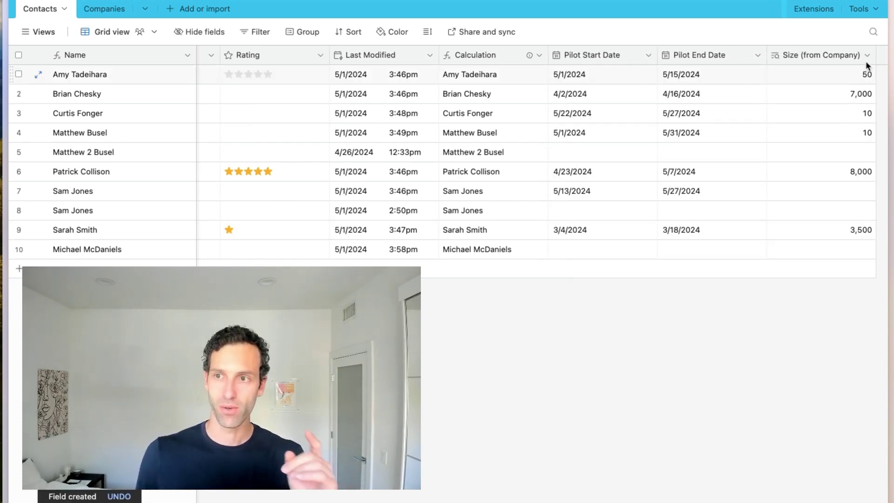
Step: Move Size (from Company) beside Company and change Linear's size from 50 to 60 in Companies
left_click_drag(846, 56, 632, 68)
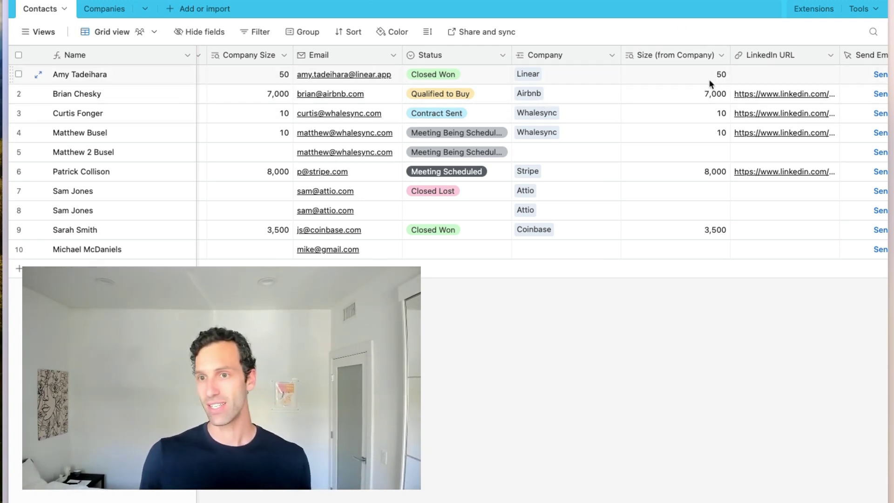
left_click(96, 10)
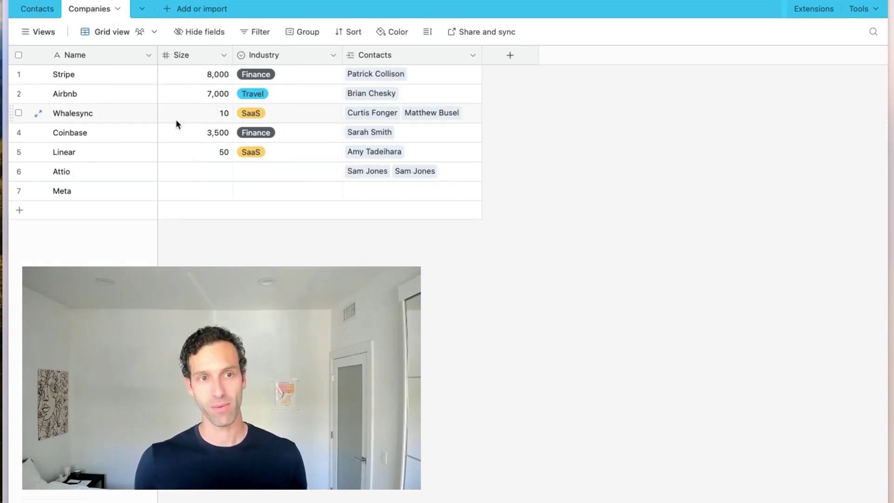
left_click(210, 157)
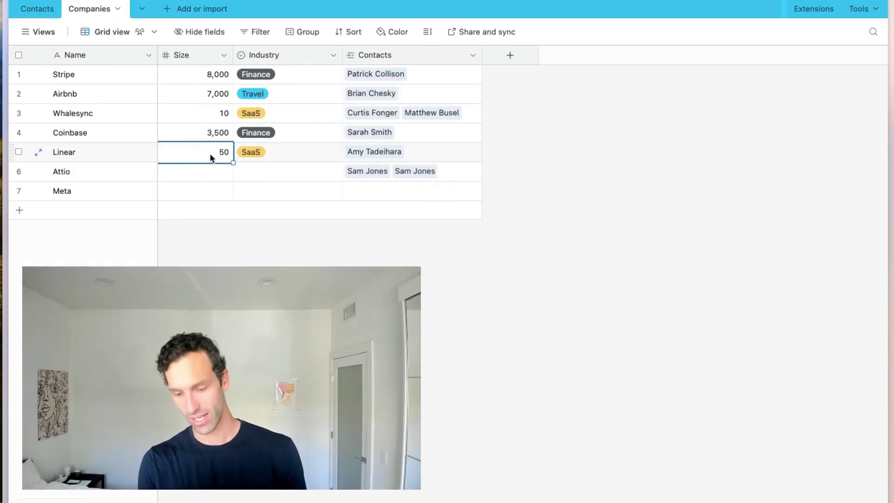
type("60")
key("Return")
left_click(34, 14)
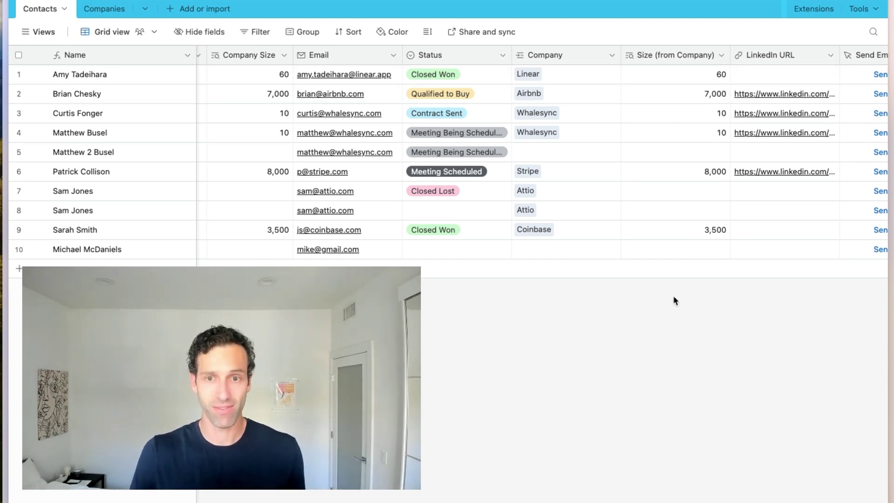
scroll(654, 188, "right", 10)
left_click(832, 55)
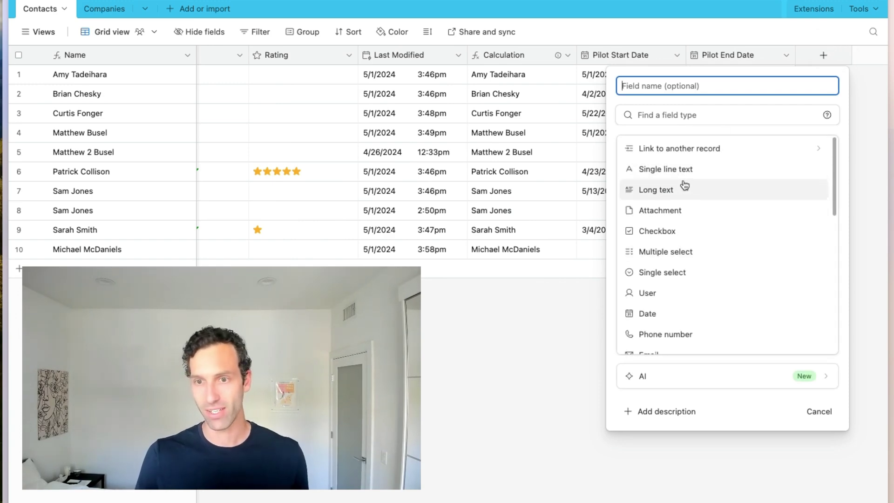
left_click(466, 331)
scroll(526, 209, "left", 12)
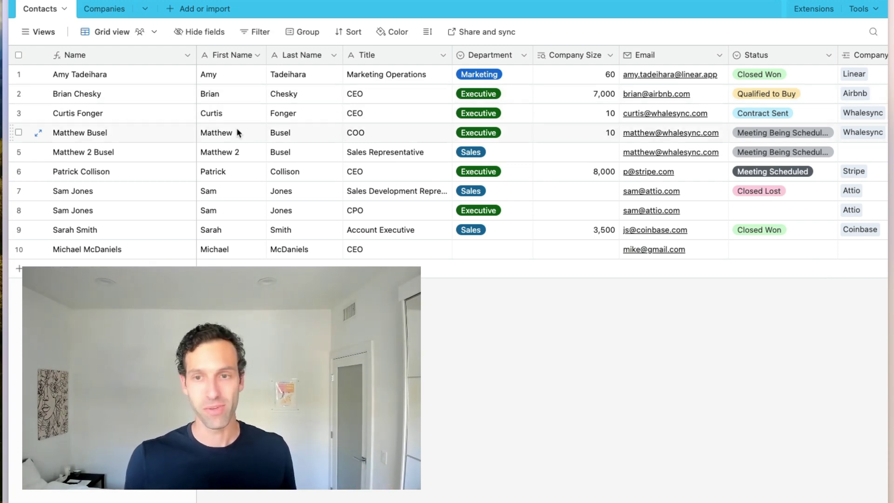
mouse_move(2, 93)
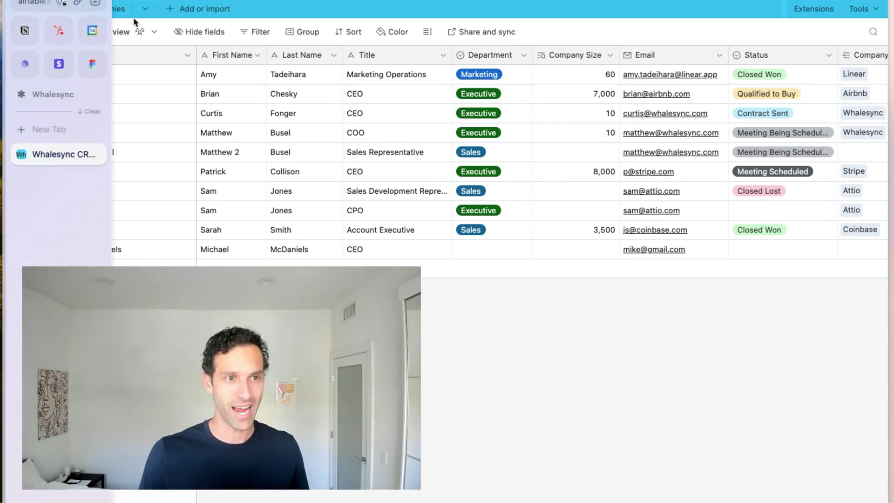
left_click(119, 12)
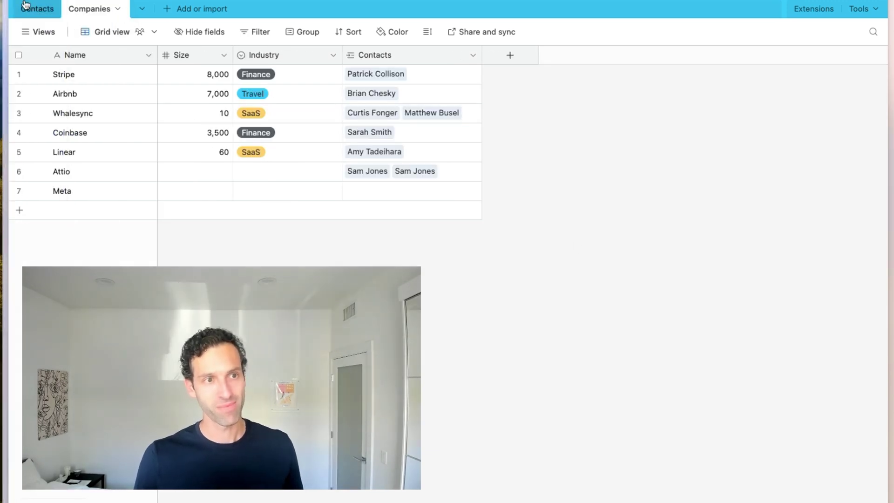
left_click(26, 8)
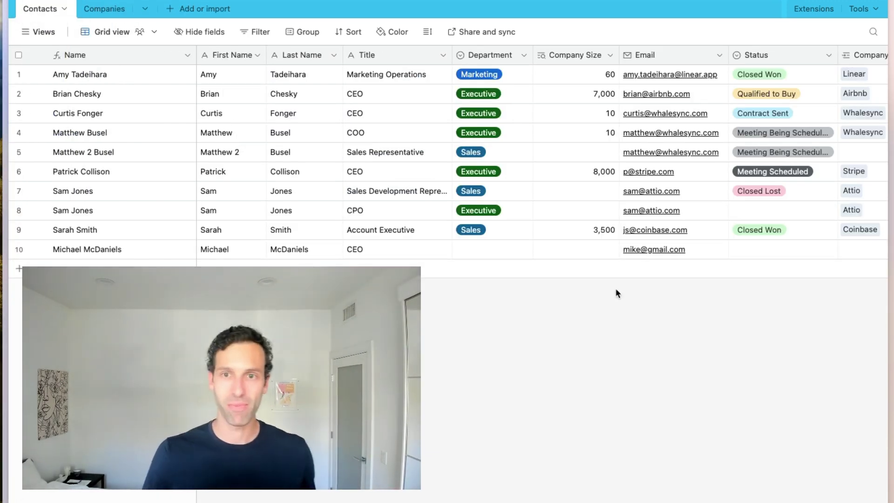
left_click(93, 14)
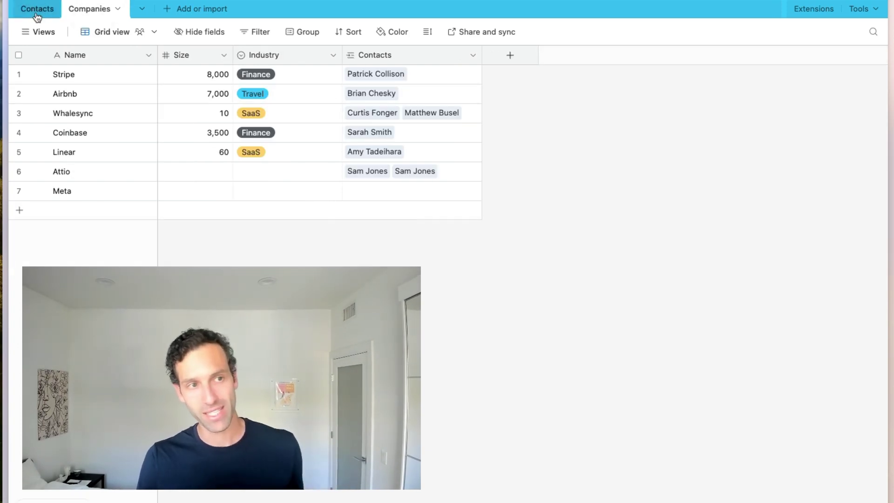
left_click(35, 9)
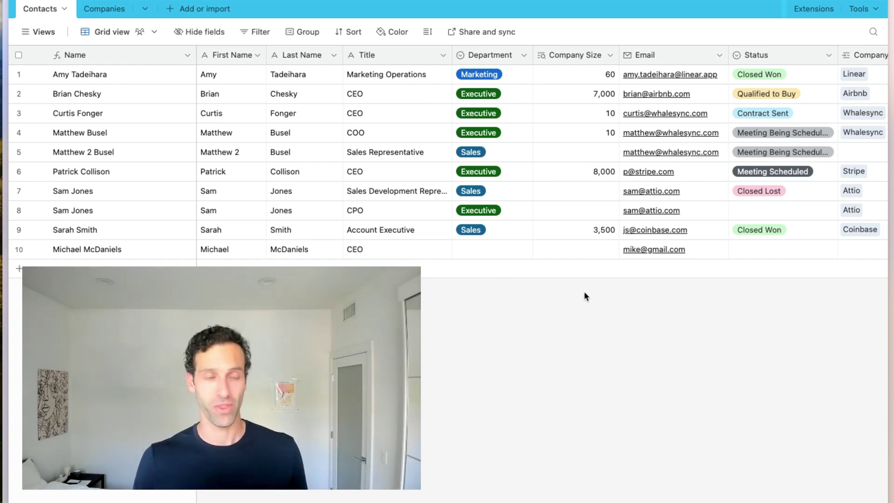
Step: Filter the Contacts view to records where Company Size is greater than 500
left_click(256, 31)
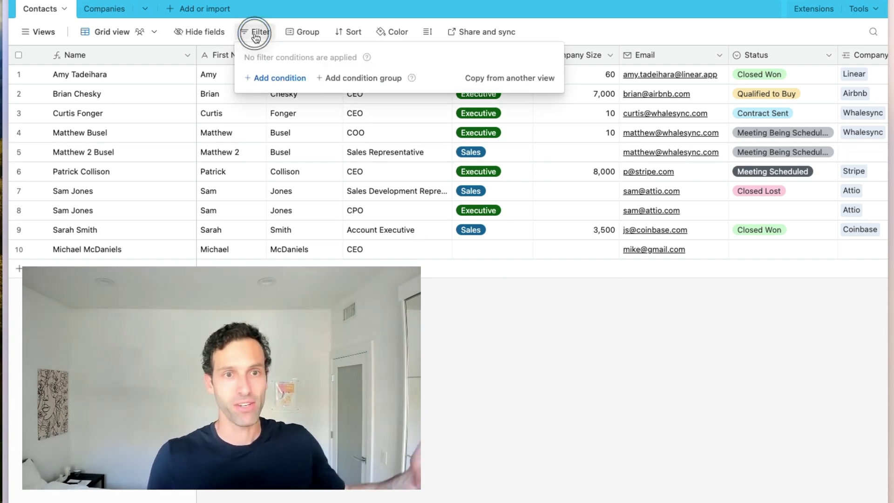
left_click(272, 107)
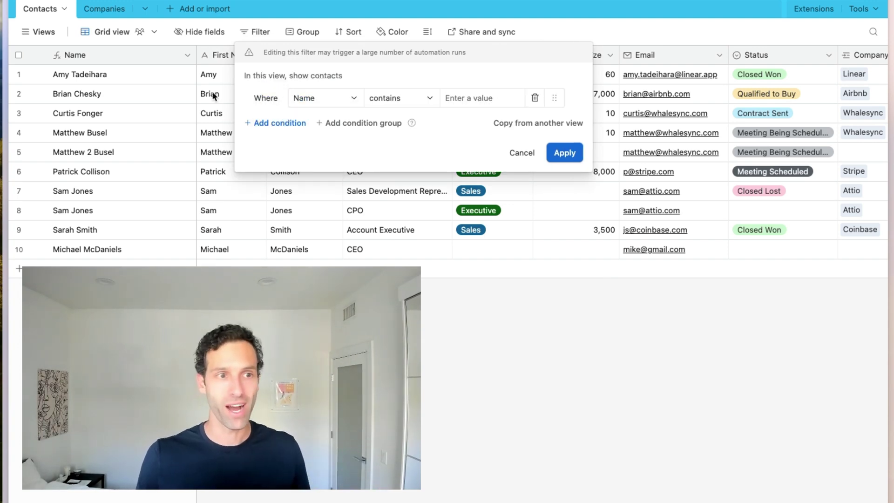
left_click(298, 98)
scroll(320, 186, "down", 3)
left_click(330, 181)
left_click(410, 97)
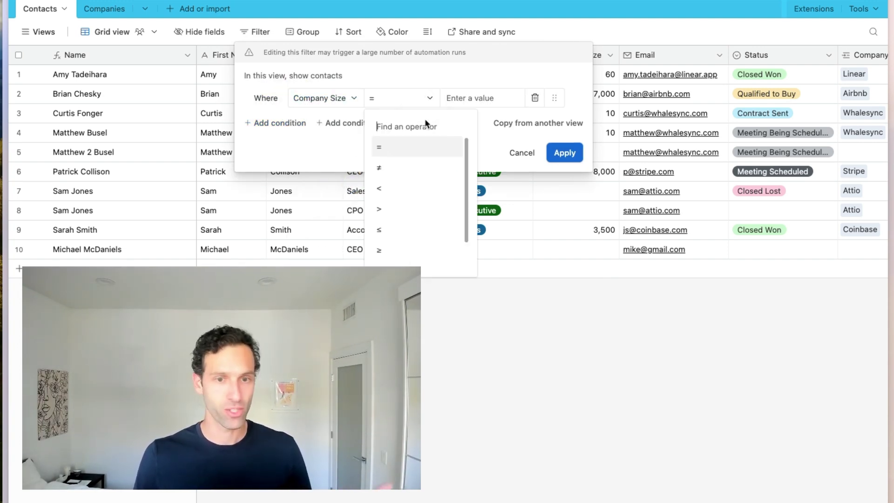
left_click(396, 205)
left_click(468, 100)
type("500")
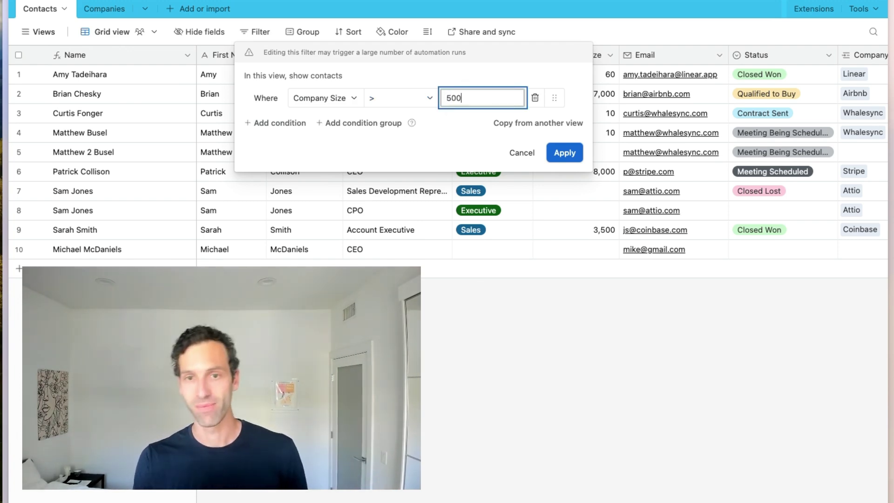
left_click(564, 155)
left_click(551, 316)
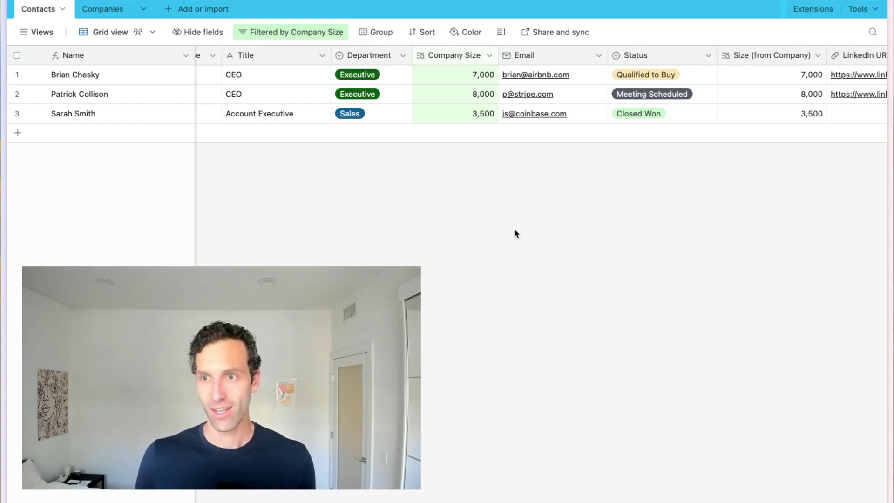
Step: Scroll the filtered Contacts grid right to bring the Company link column into view
scroll(515, 232, "right", 10)
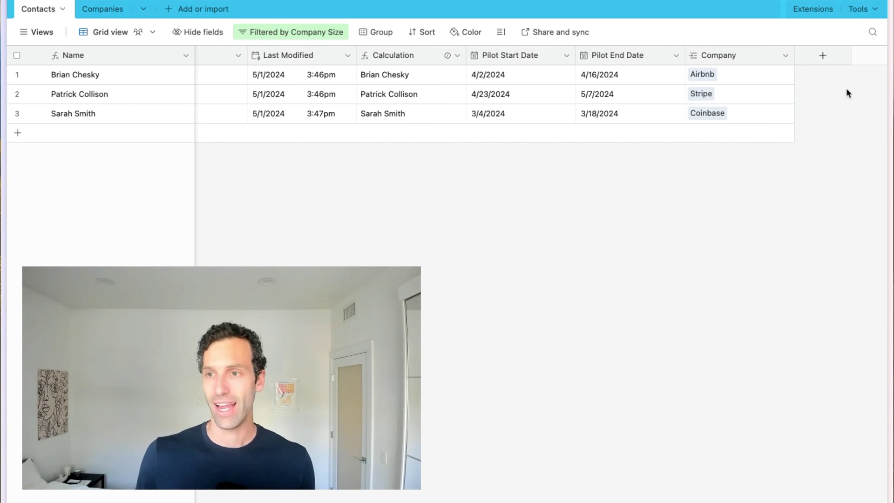
Step: Add a Rollup field to Contacts that rolls up the Name field through the Company link
left_click(831, 61)
left_click(728, 116)
type("rol")
key("Return")
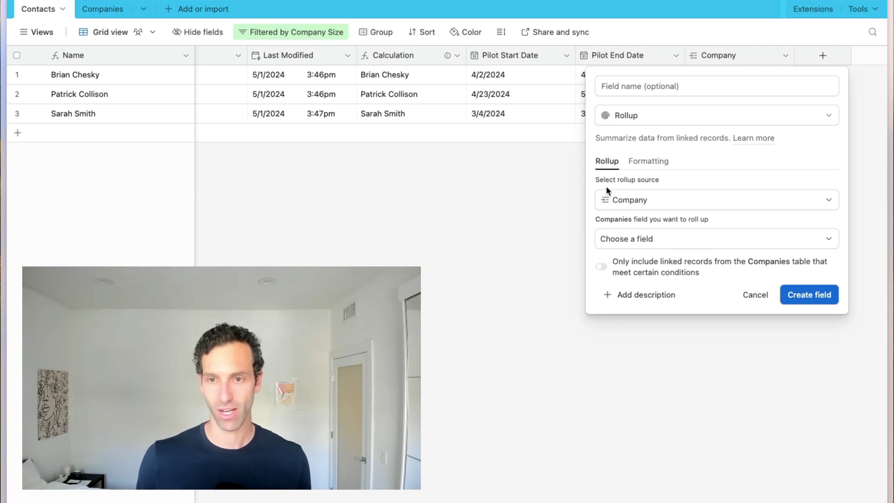
left_click(645, 201)
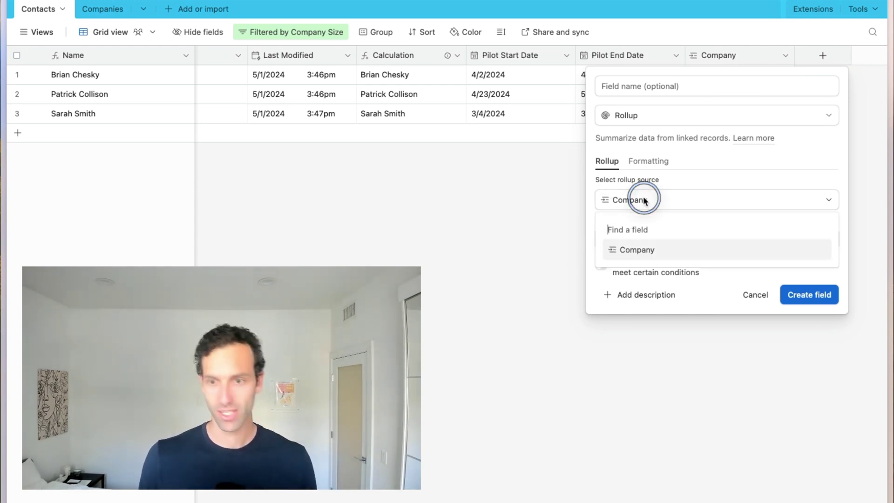
left_click(641, 250)
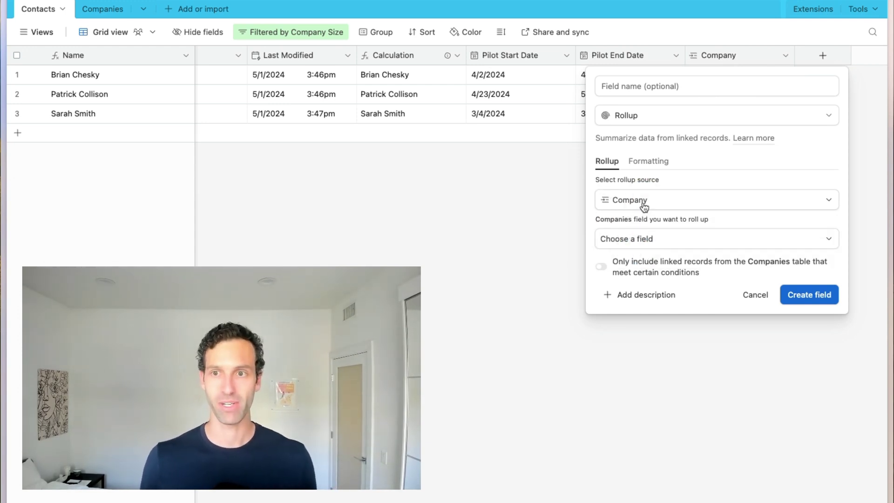
left_click(664, 245)
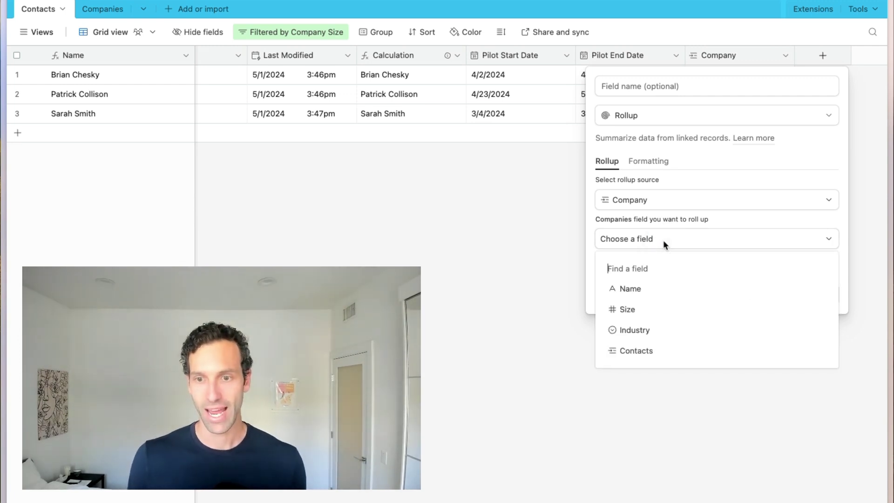
left_click(628, 288)
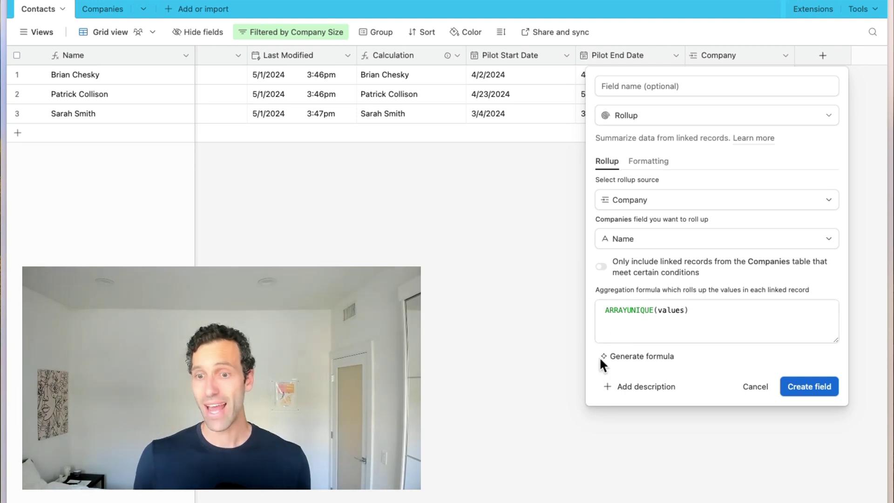
Step: Replace the default ARRAYUNIQUE aggregation formula with COUNTALL(values)
left_click(694, 310)
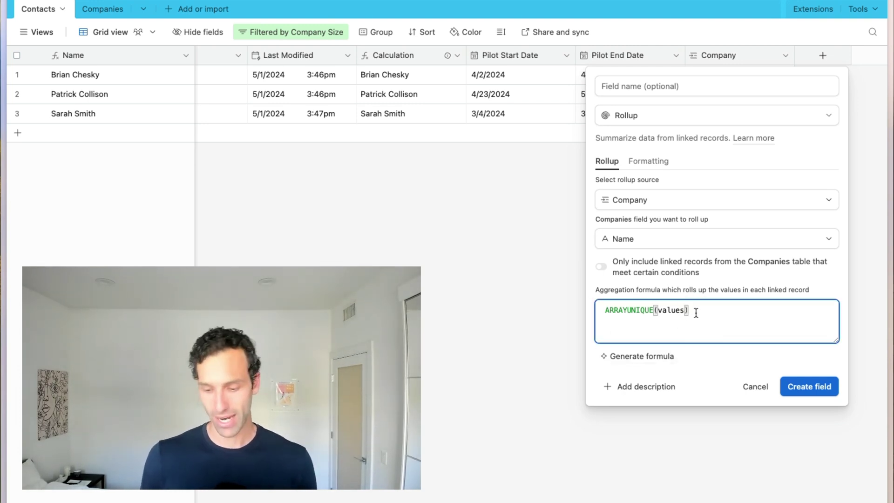
key("ctrl+a")
key("BackSpace")
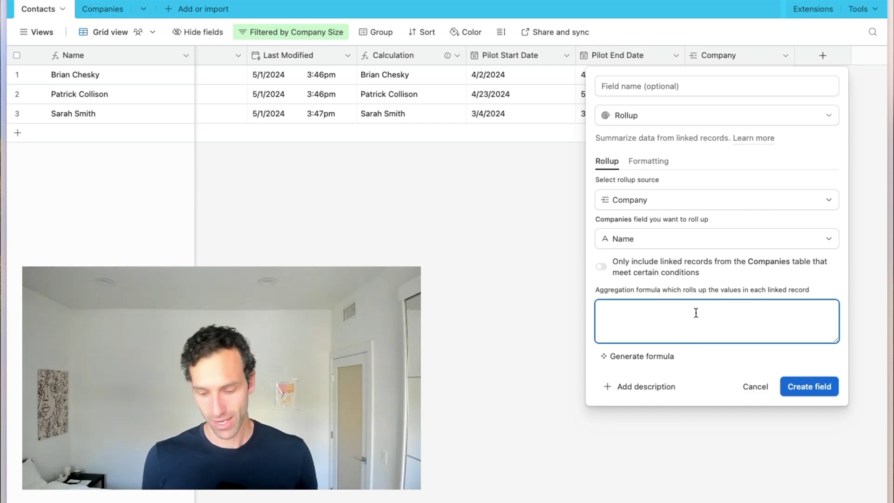
type("count")
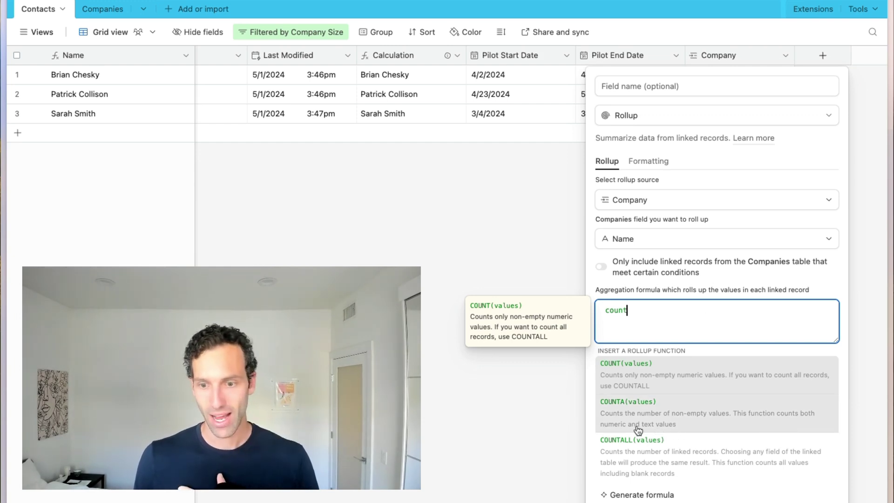
left_click(652, 463)
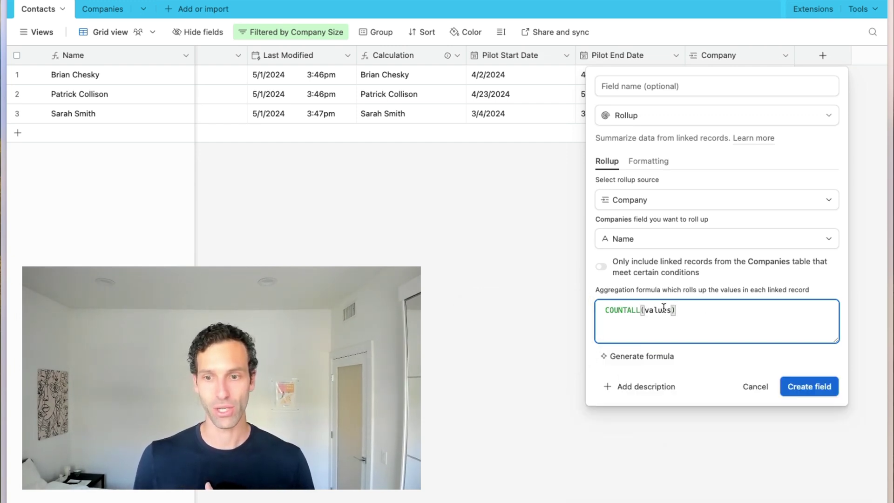
Step: Create the Name Rollup (from Company) field, widen it, and link Stripe and Coinbase to the first contact
left_click(814, 388)
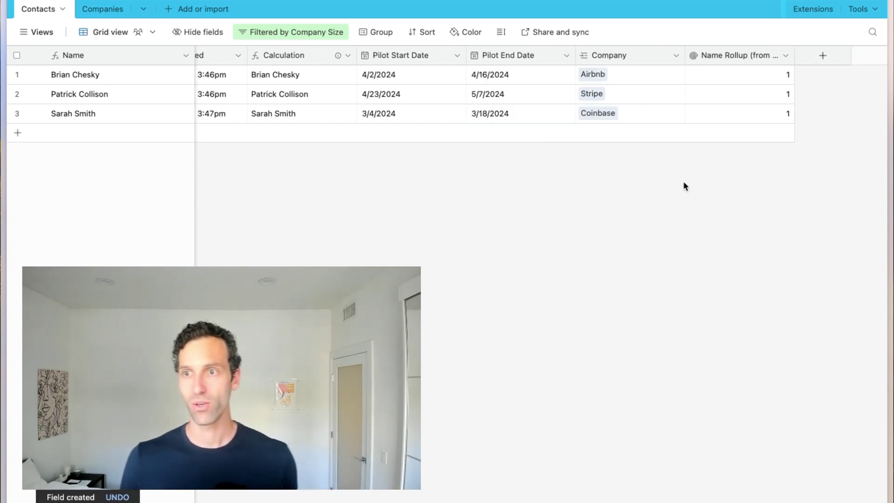
left_click_drag(793, 50, 836, 52)
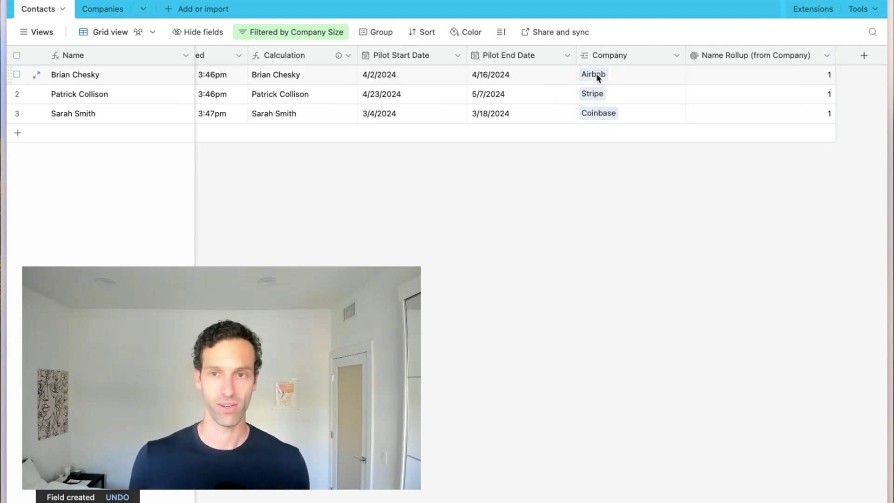
left_click(623, 80)
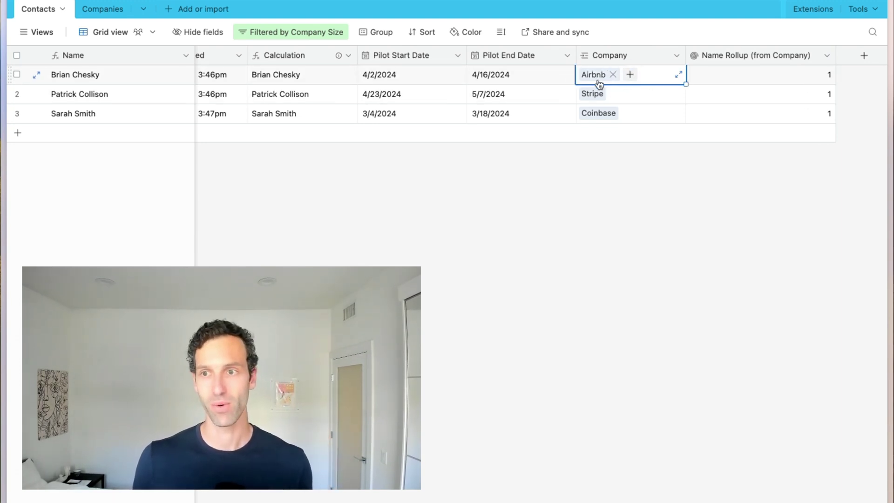
left_click(738, 199)
left_click(626, 77)
left_click(630, 75)
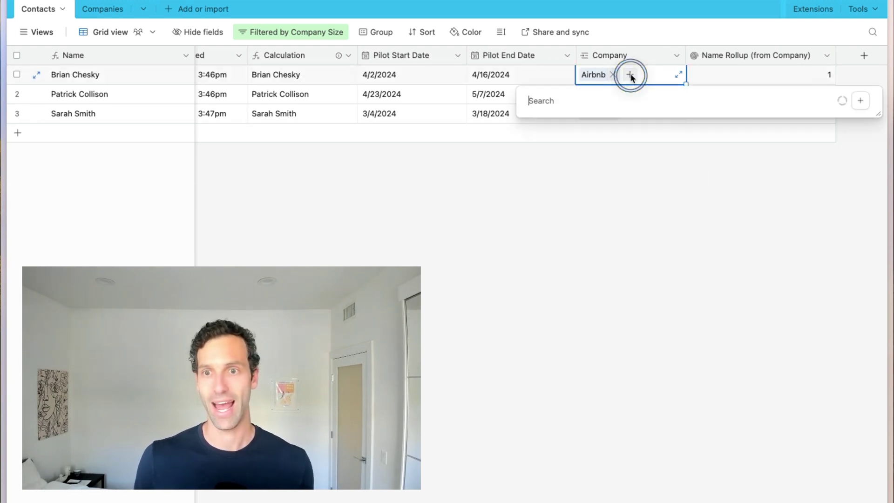
left_click(585, 147)
left_click(539, 230)
left_click(654, 76)
left_click(586, 90)
left_click(554, 220)
left_click(484, 216)
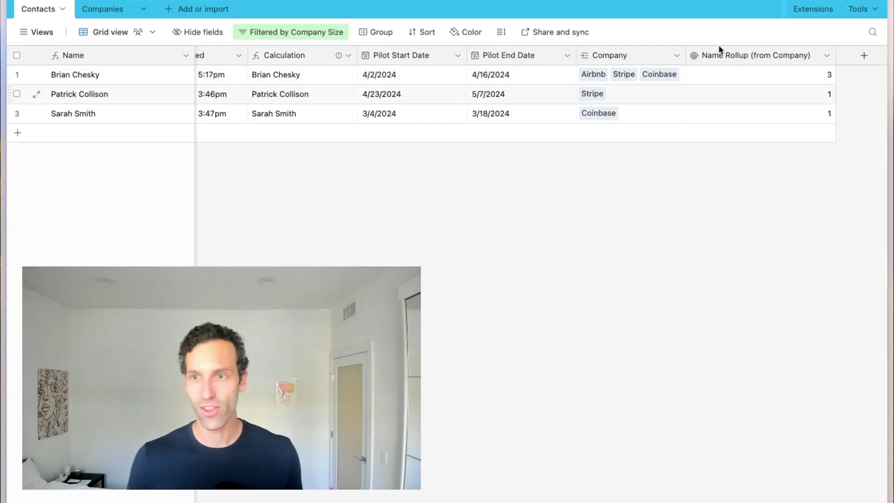
Step: Reopen the Name Rollup settings, delete COUNTALL(values), and browse functions starting with 'a'
double_click(768, 55)
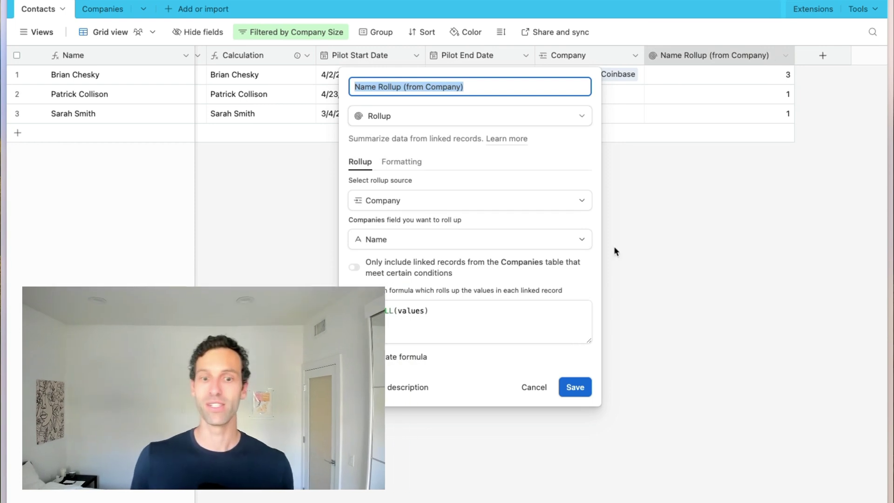
left_click(465, 317)
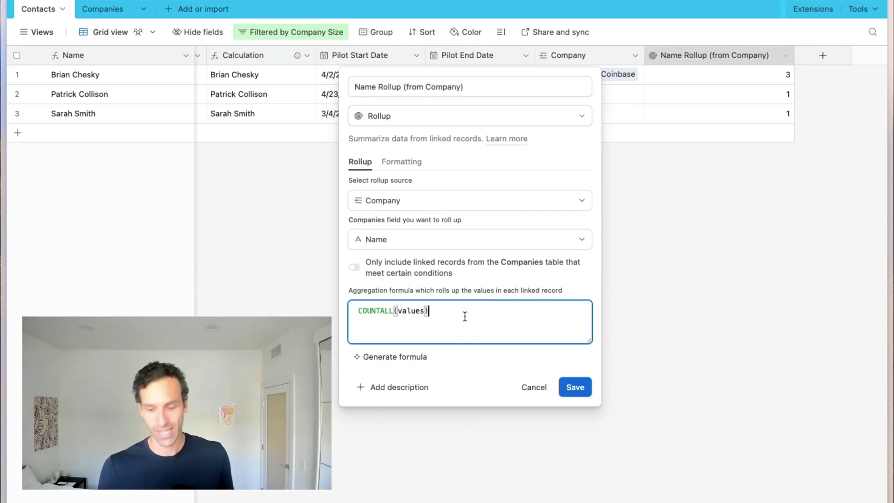
key("ctrl+a")
key("BackSpace")
type("a")
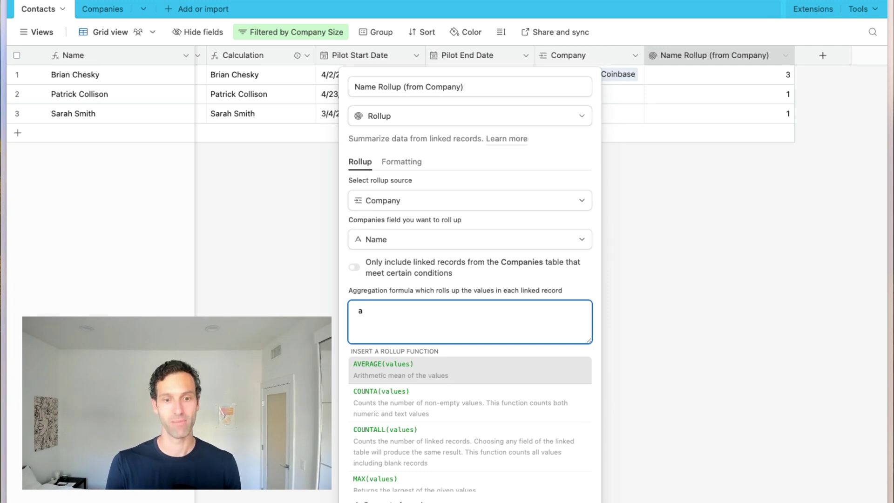
scroll(440, 424, "down", 6)
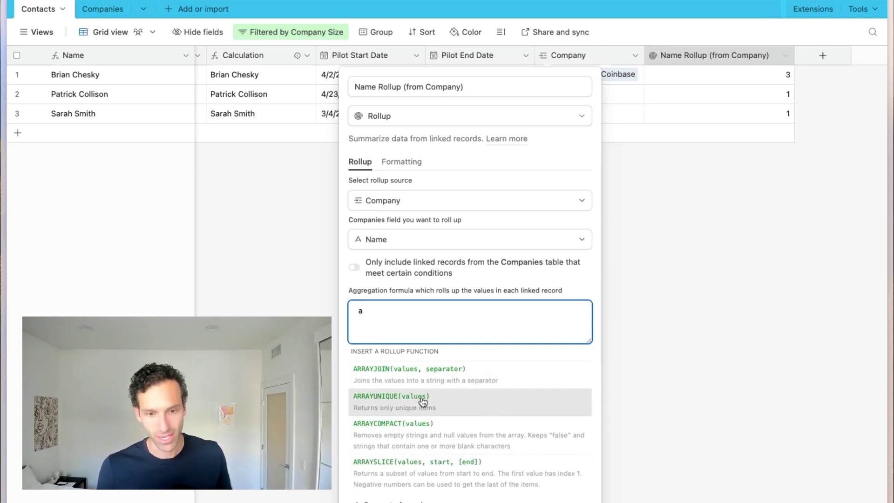
key("BackSpace")
left_click(393, 317)
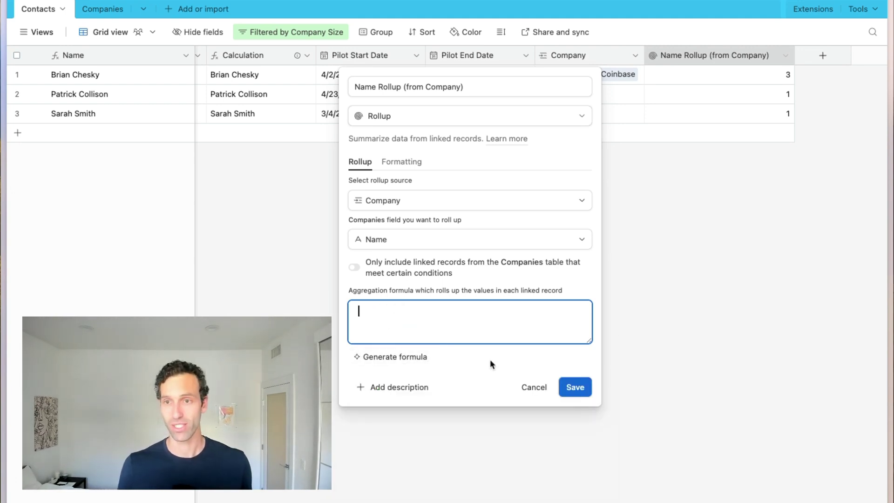
left_click(490, 360)
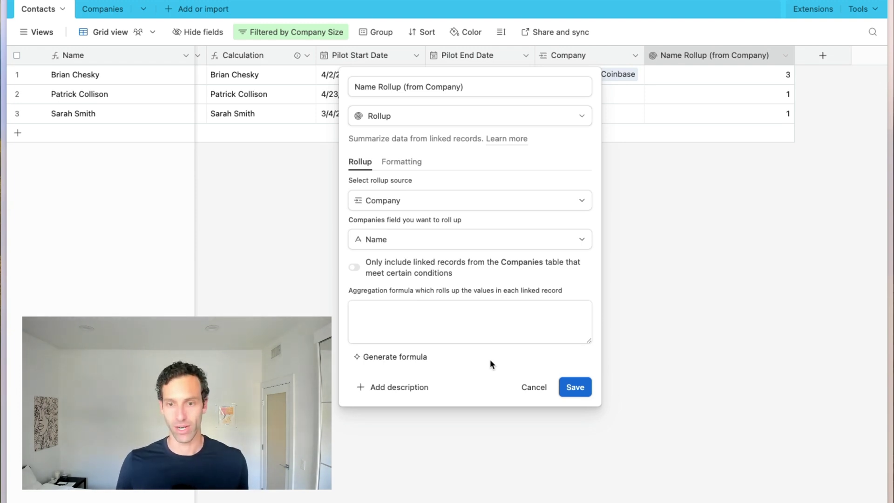
Step: Cancel the Name Rollup field edits and check the first contact's company count of 3
left_click(522, 388)
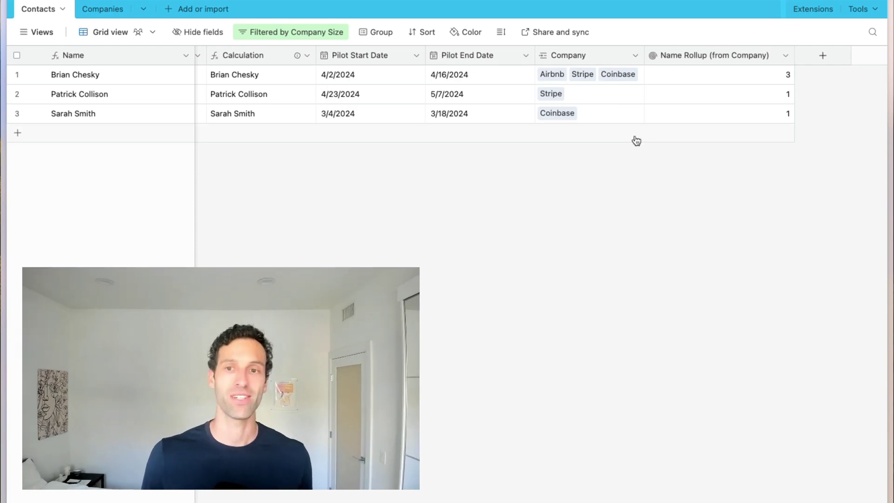
left_click(776, 75)
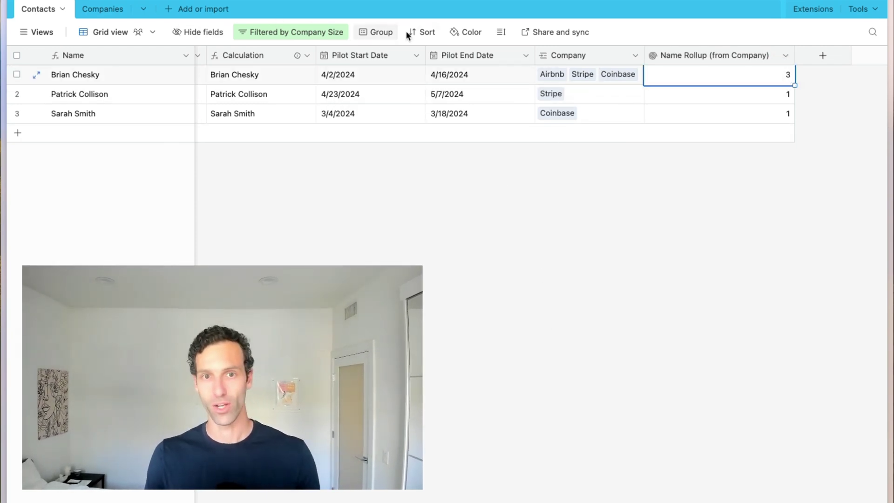
left_click(544, 362)
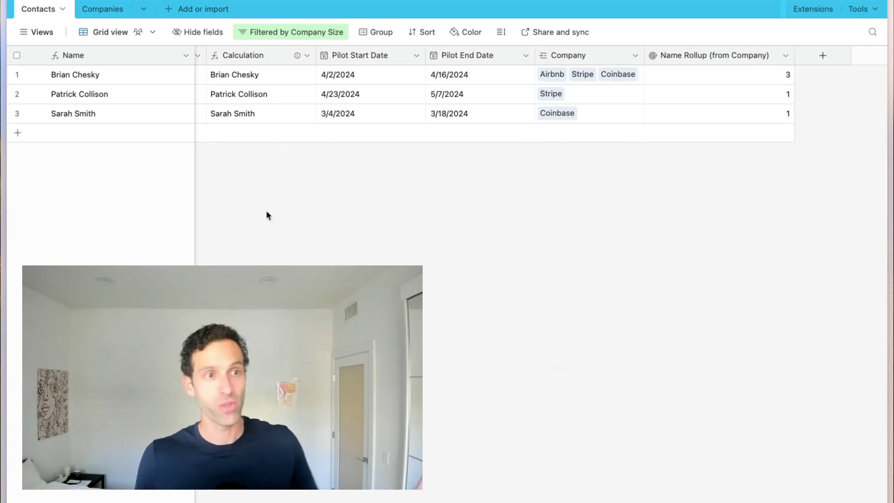